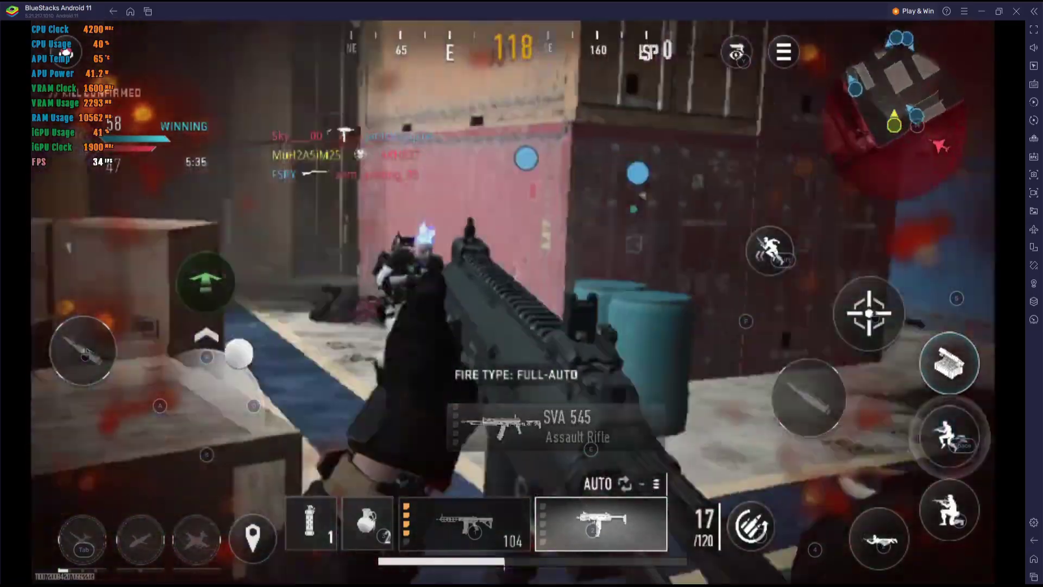
- Reload the rifle and move forward, strafing right and left through the container yard
key(r)
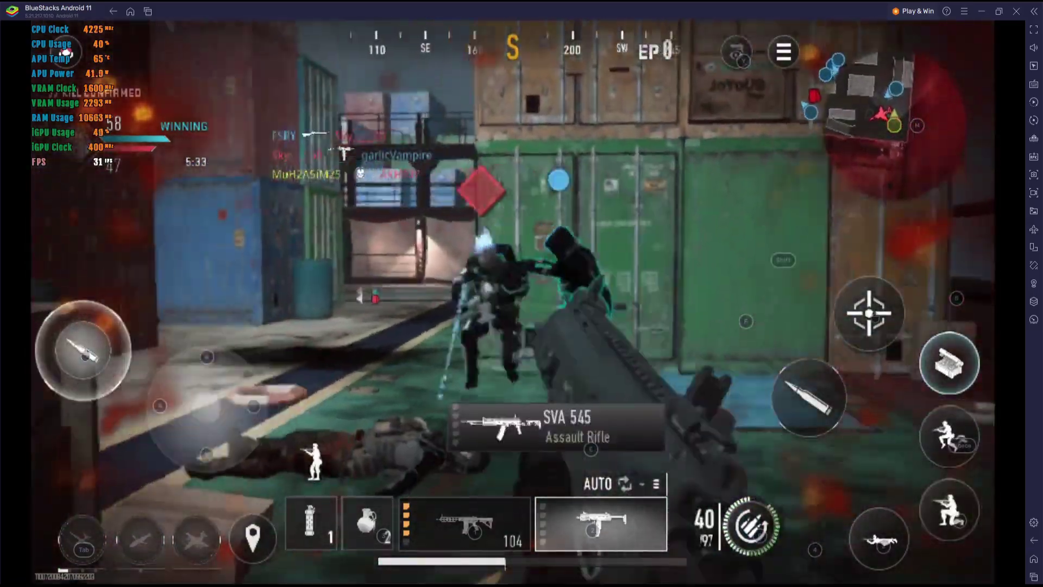
key(w)
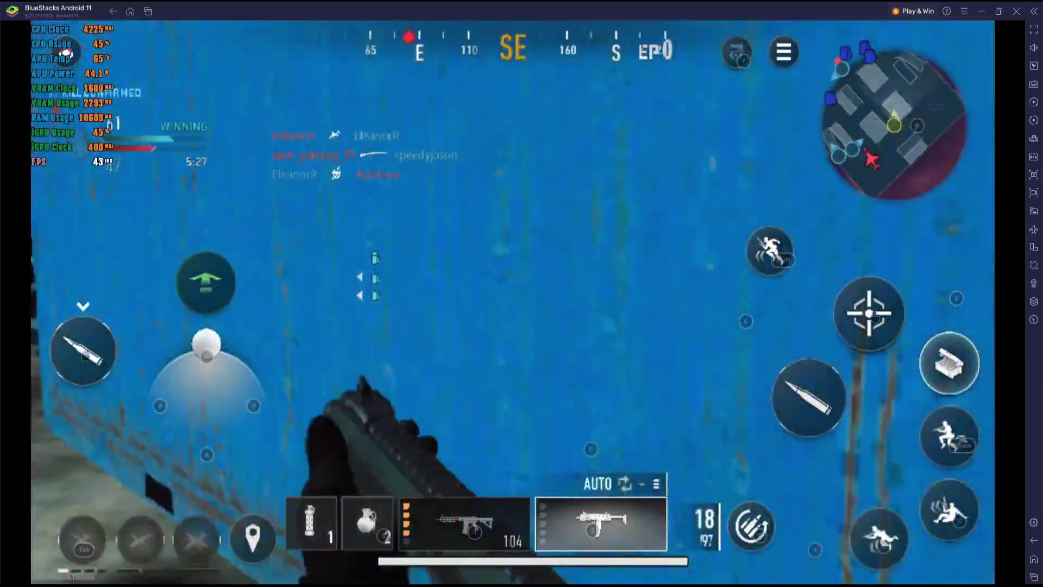
key(d)
key(r)
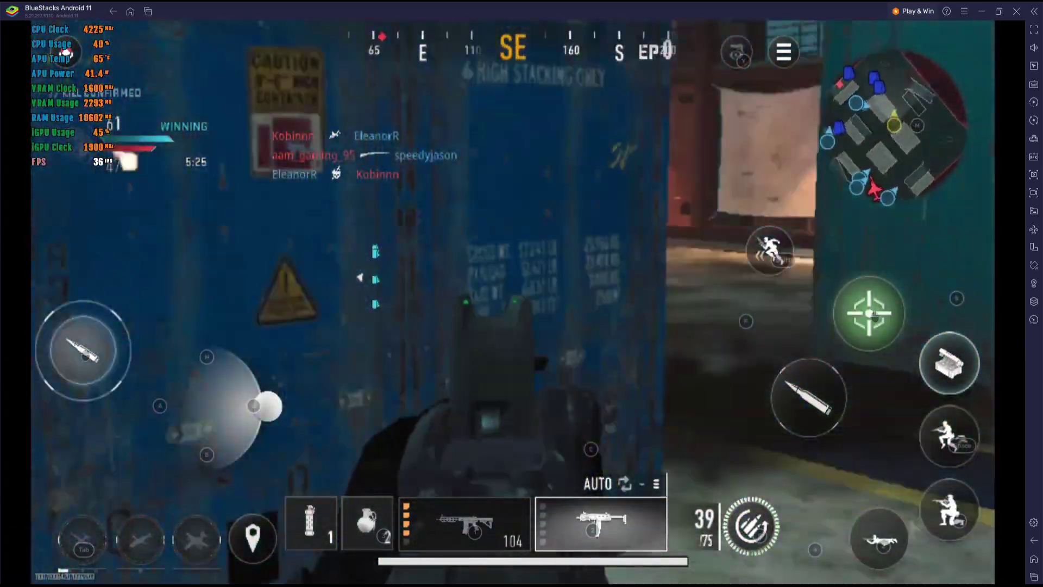
key(a)
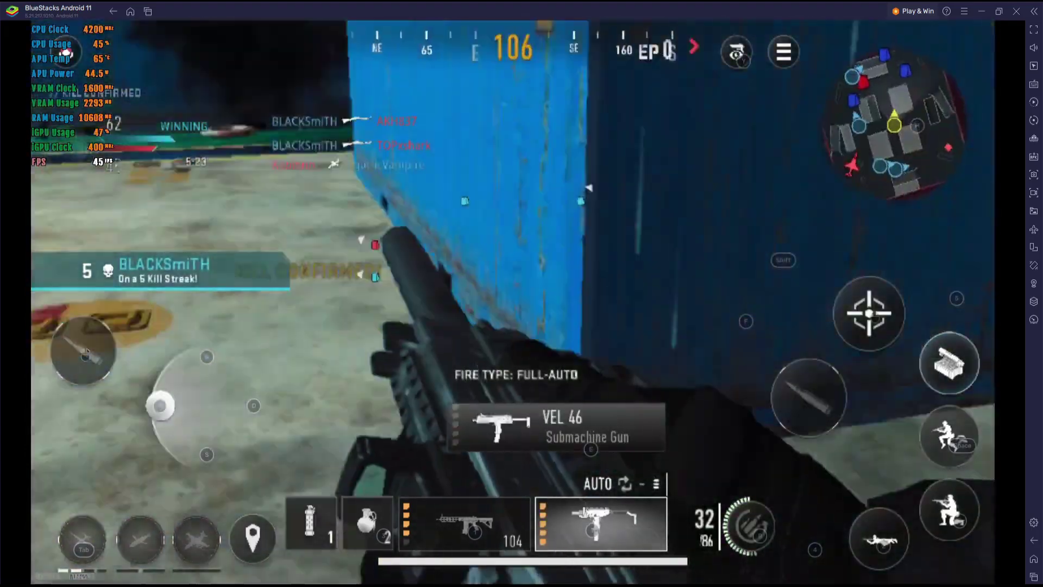
key(w)
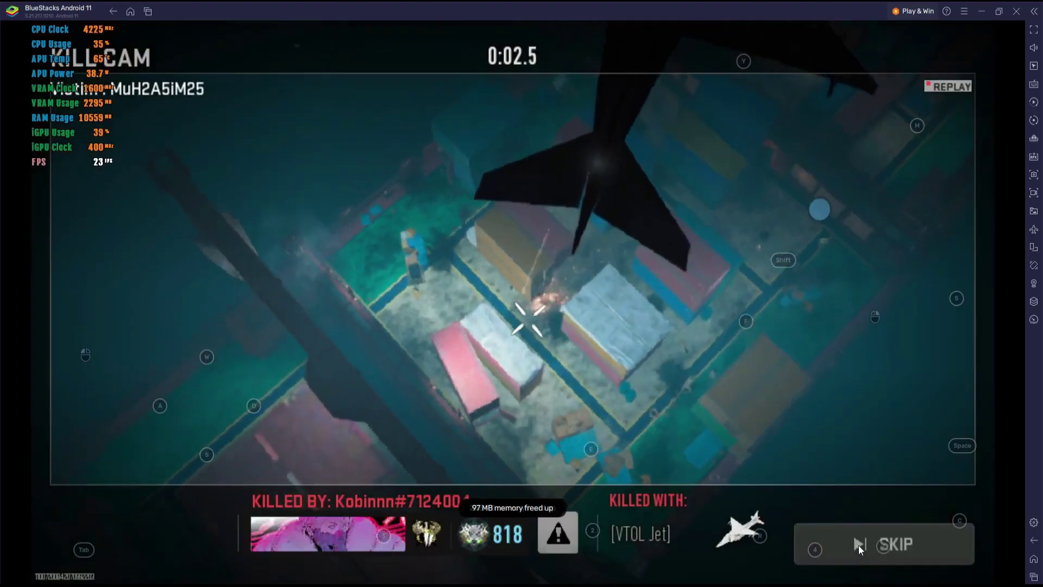
- Resume after the killcam, aim down sights and fire at enemies, then switch to grenades
click(858, 546)
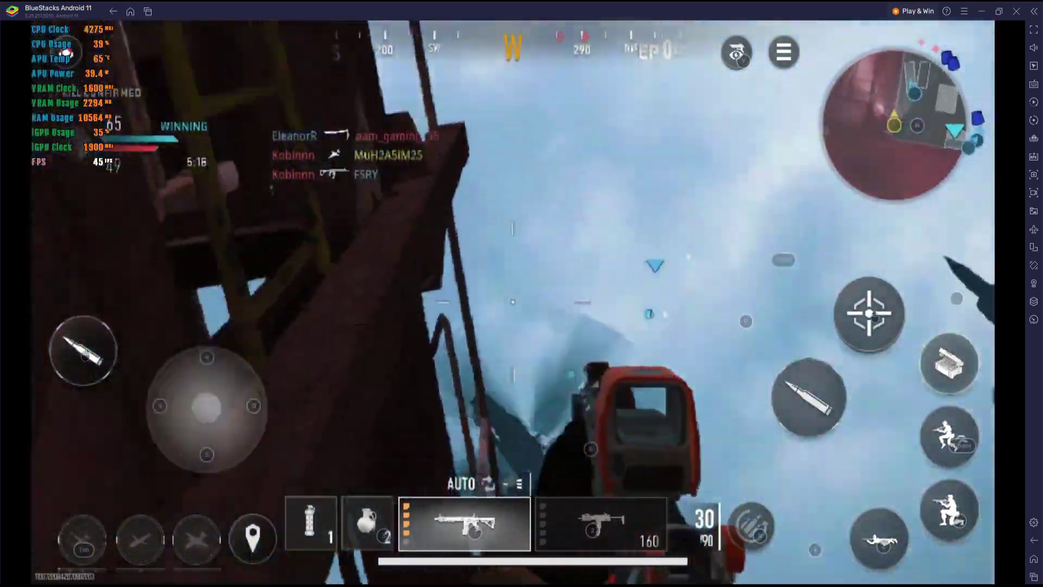
key(d)
right_click(521, 294)
drag(522, 293, 521, 293)
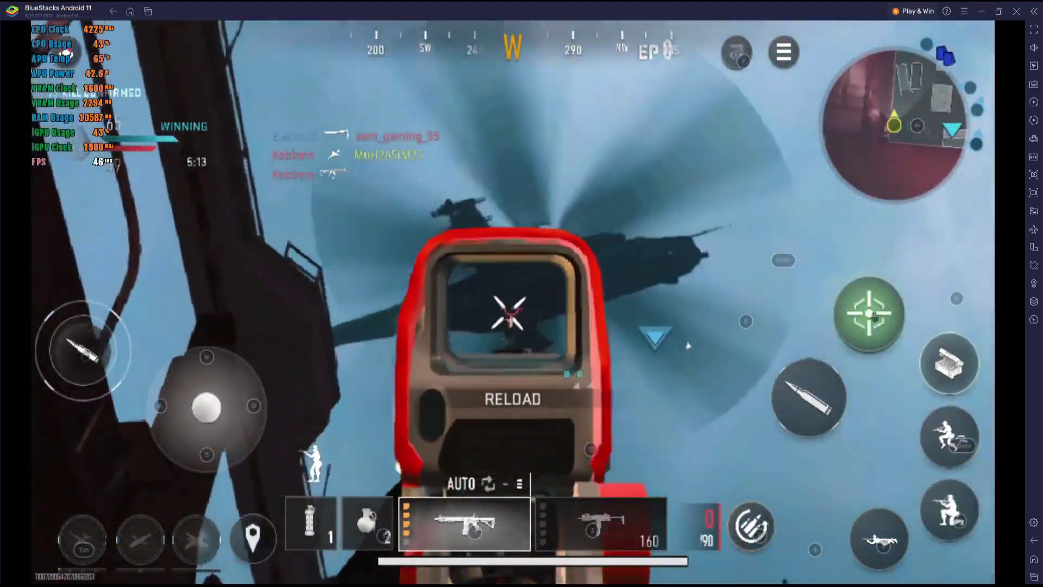
right_click(522, 294)
key(g)
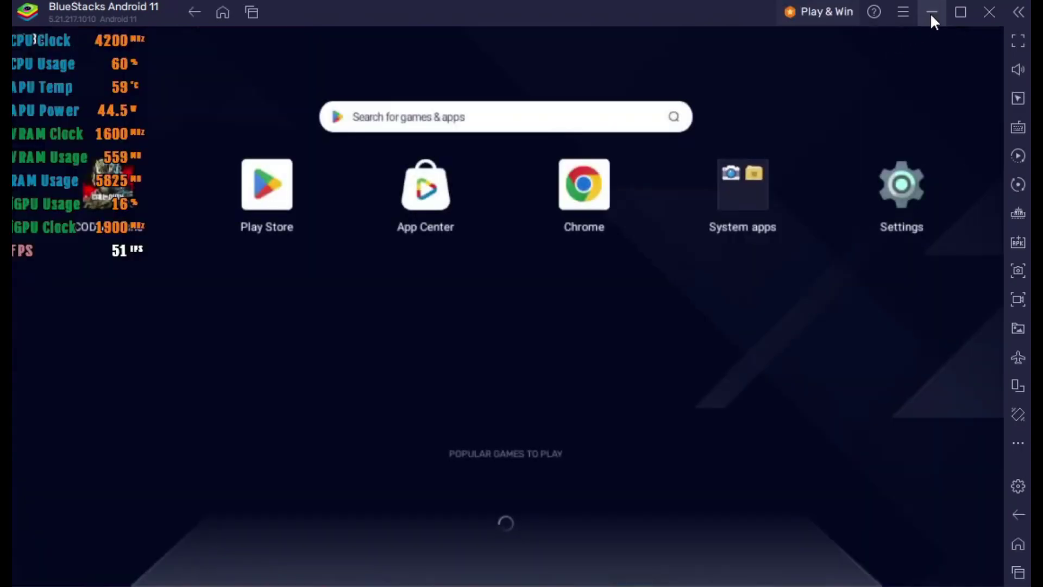
- Open the BlueStacks main menu and choose Settings
click(905, 13)
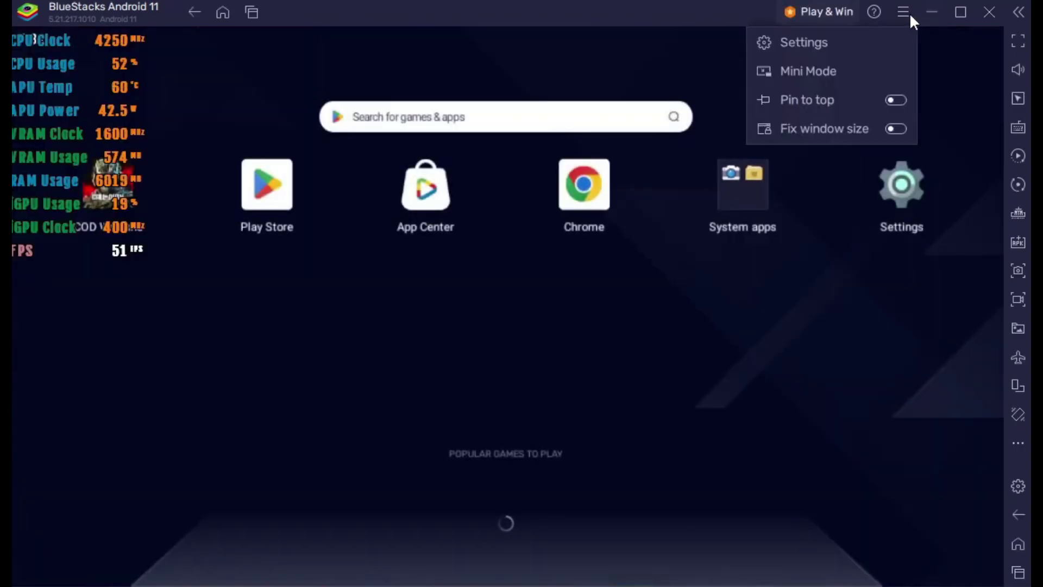
click(832, 42)
- Check the Performance values (6 cores, 6144 MB, High Performance, 60 FPS), then go to Display
scroll(792, 165, down, 1)
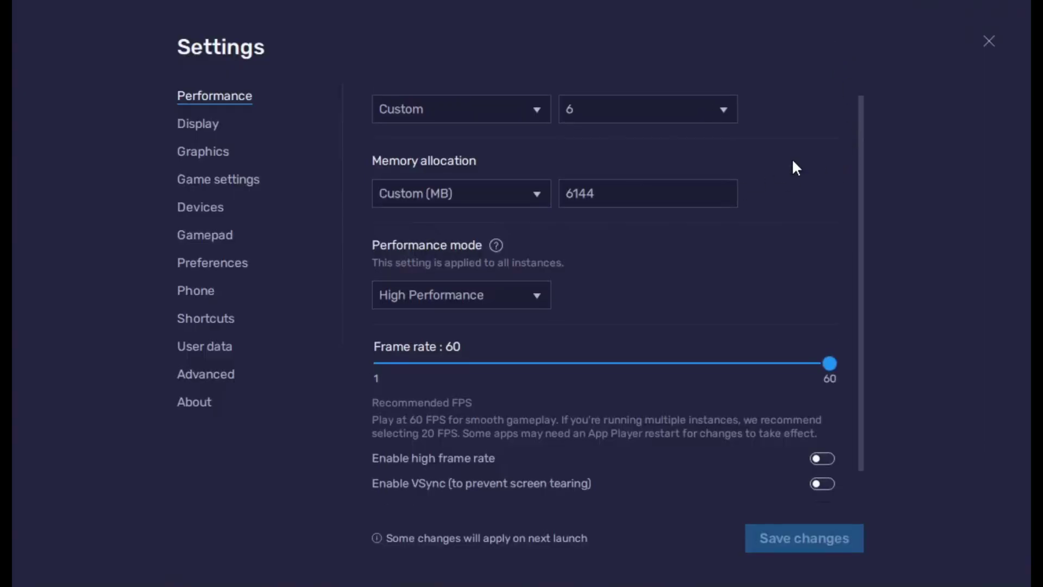
scroll(813, 165, up, 1)
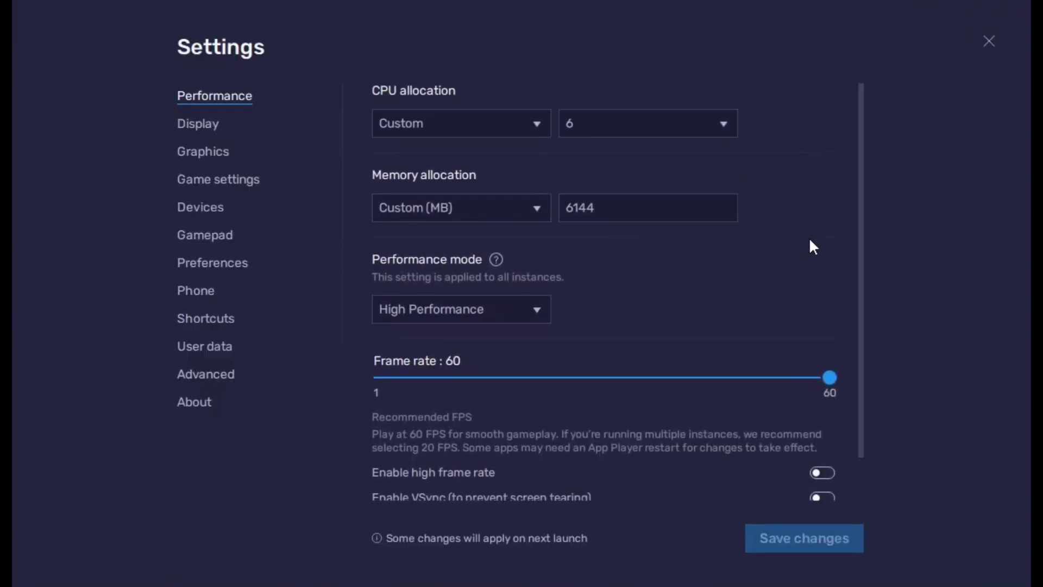
scroll(853, 196, down, 2)
scroll(856, 188, up, 2)
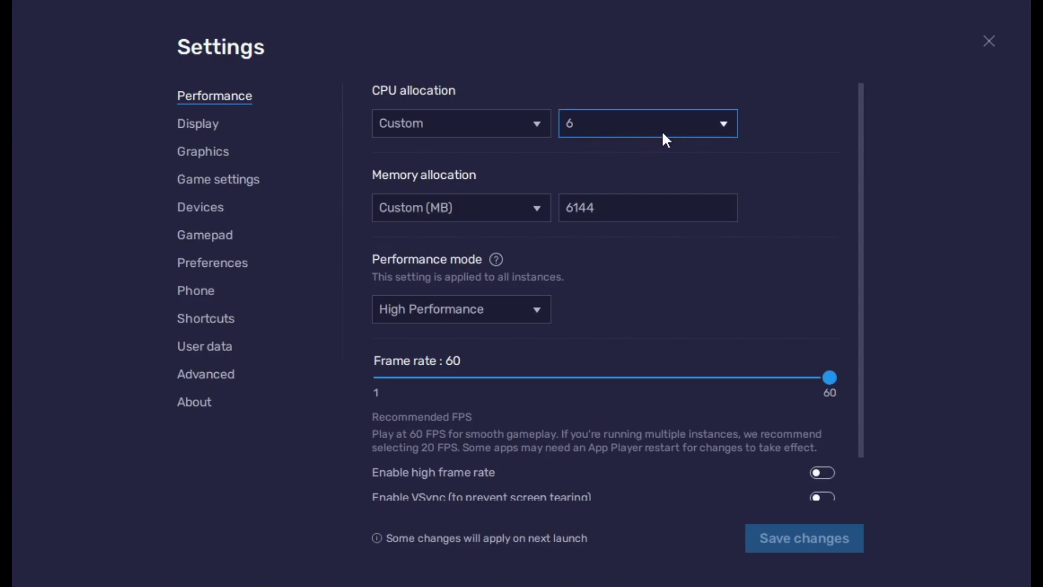
click(216, 127)
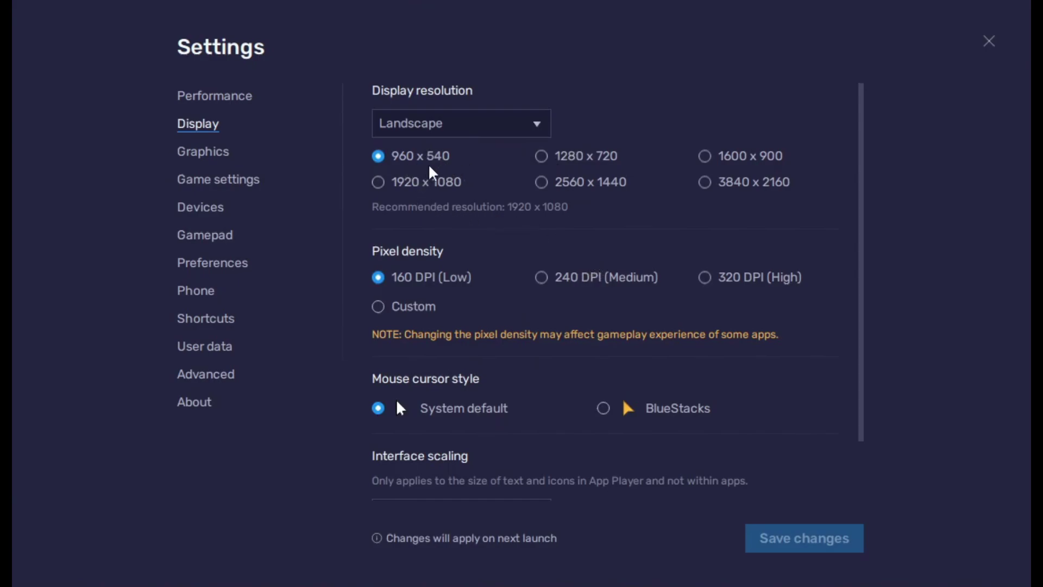
click(489, 133)
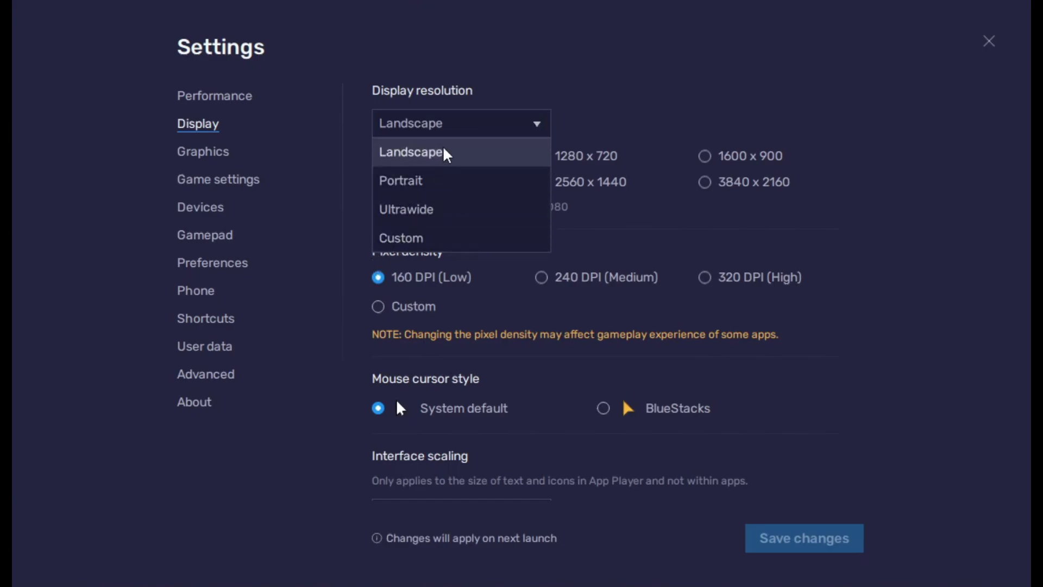
click(466, 132)
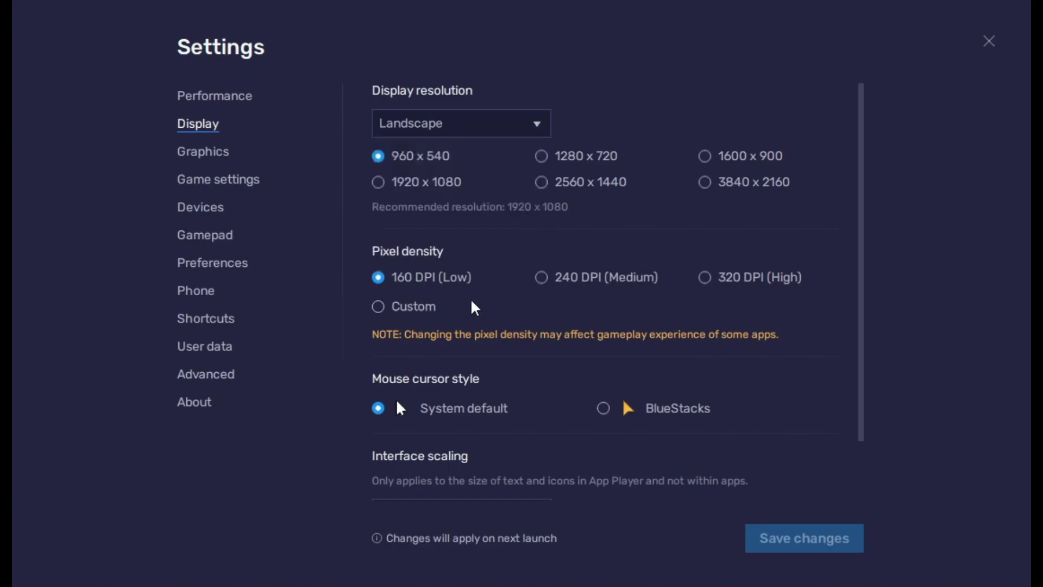
scroll(607, 276, down, 2)
scroll(549, 274, up, 1)
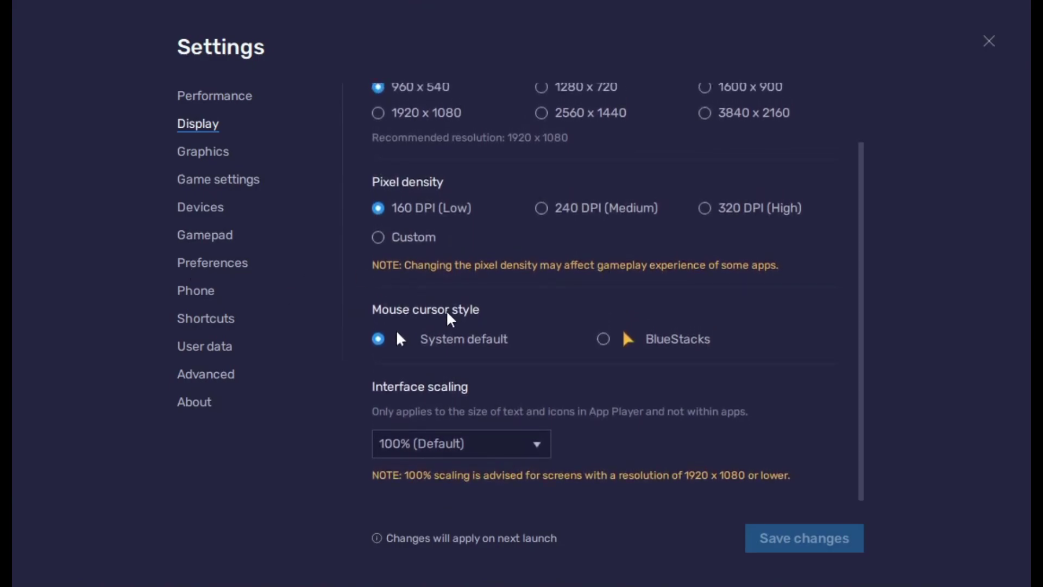
scroll(456, 311, up, 1)
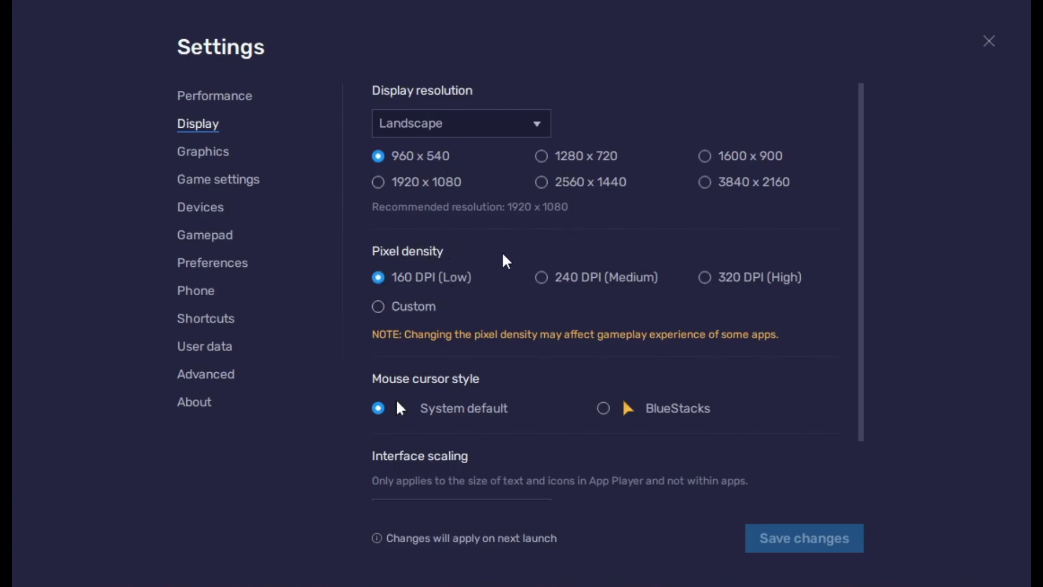
- Show the Graphics page with OpenGL renderer and software ASTC texture decoding
click(202, 158)
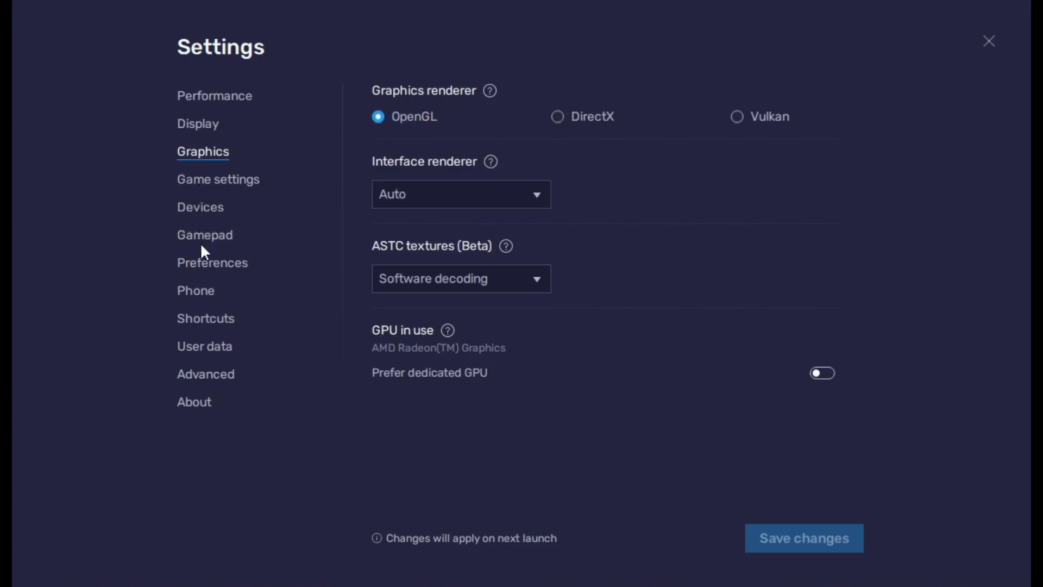
- Show the Phone page and inspect the Samsung SM-S928B profile's Manufacturer, Brand and Model fields
click(210, 296)
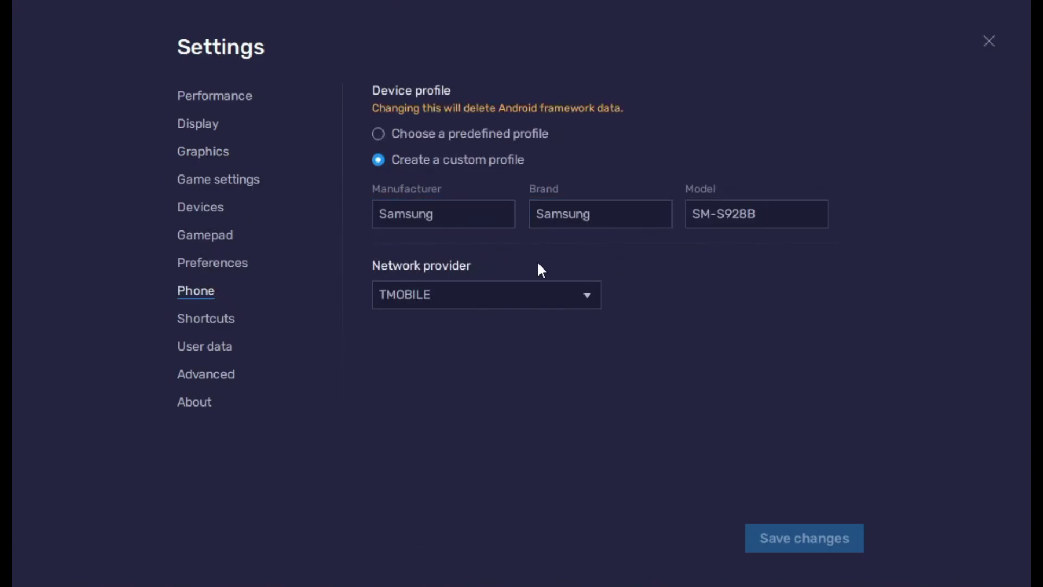
click(768, 217)
click(505, 212)
click(598, 214)
click(739, 202)
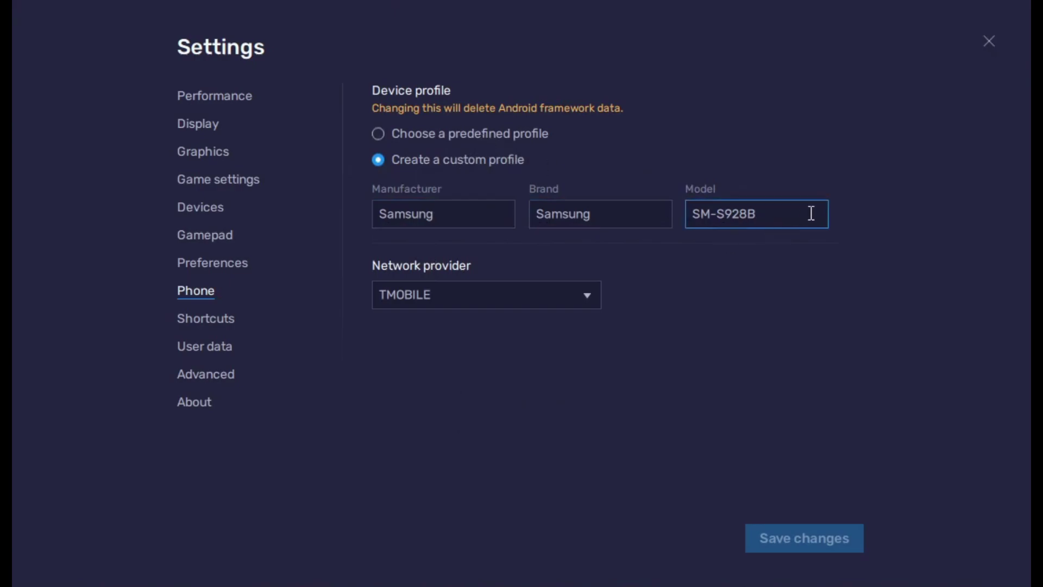
- Check for updates under About, close Settings, free memory and relaunch Call of Duty Mobile
click(209, 401)
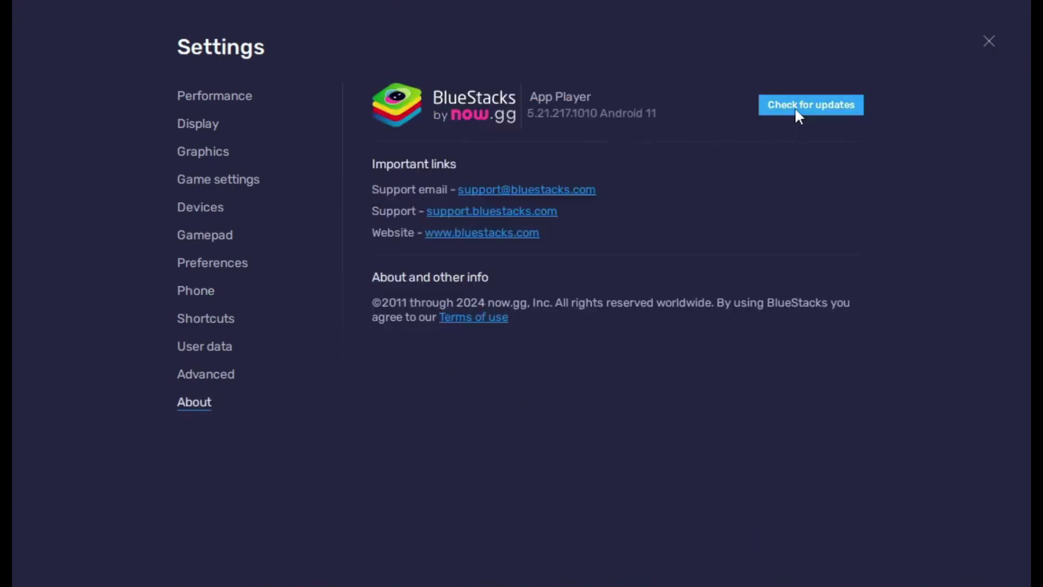
click(799, 111)
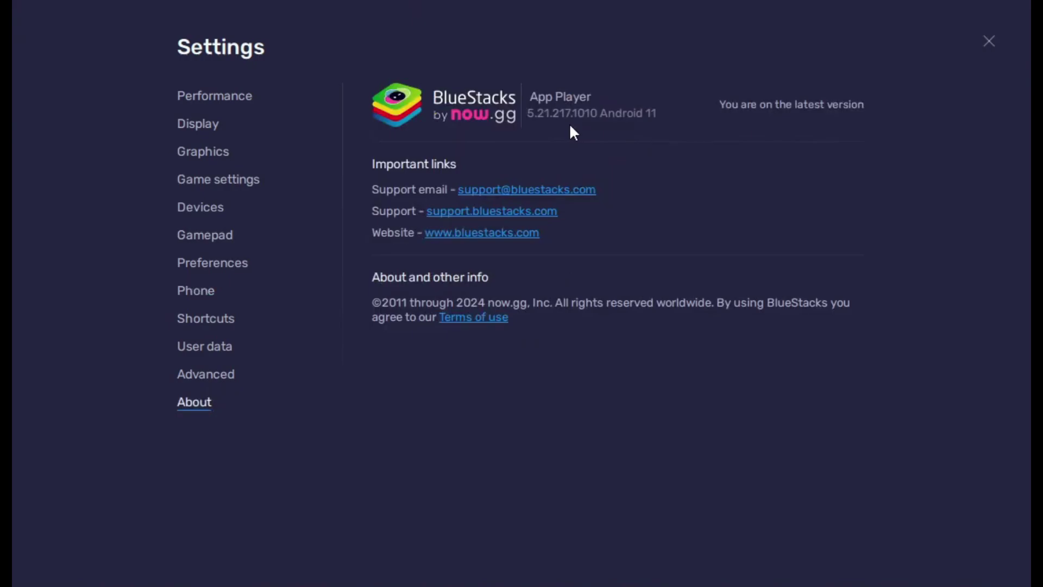
click(990, 42)
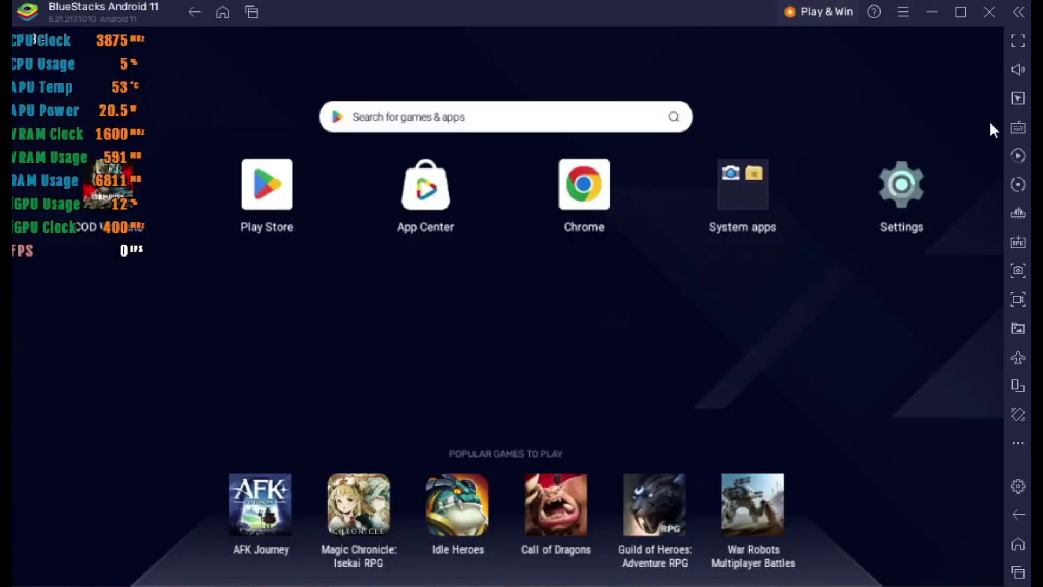
click(1019, 216)
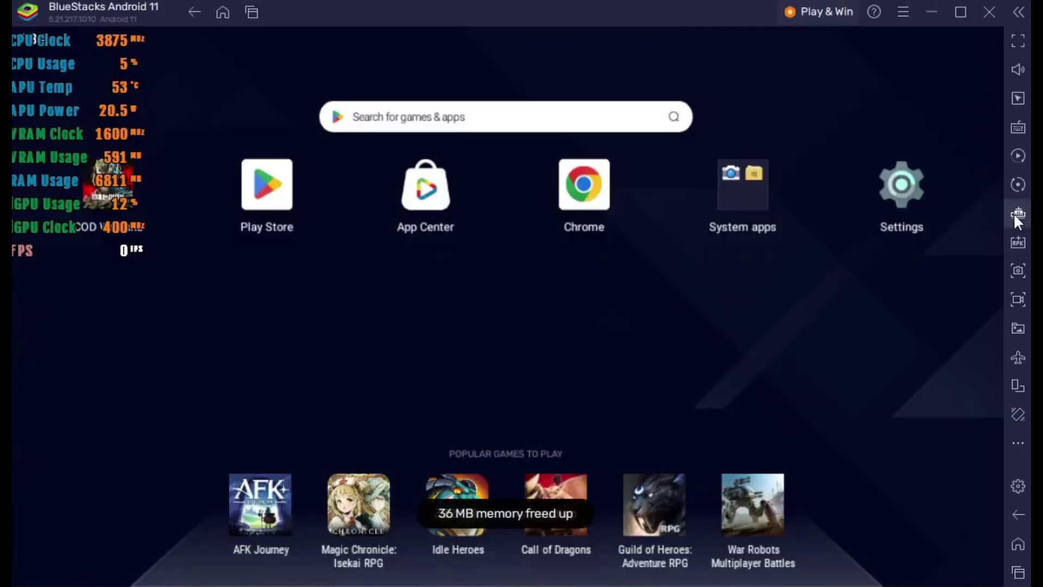
click(133, 219)
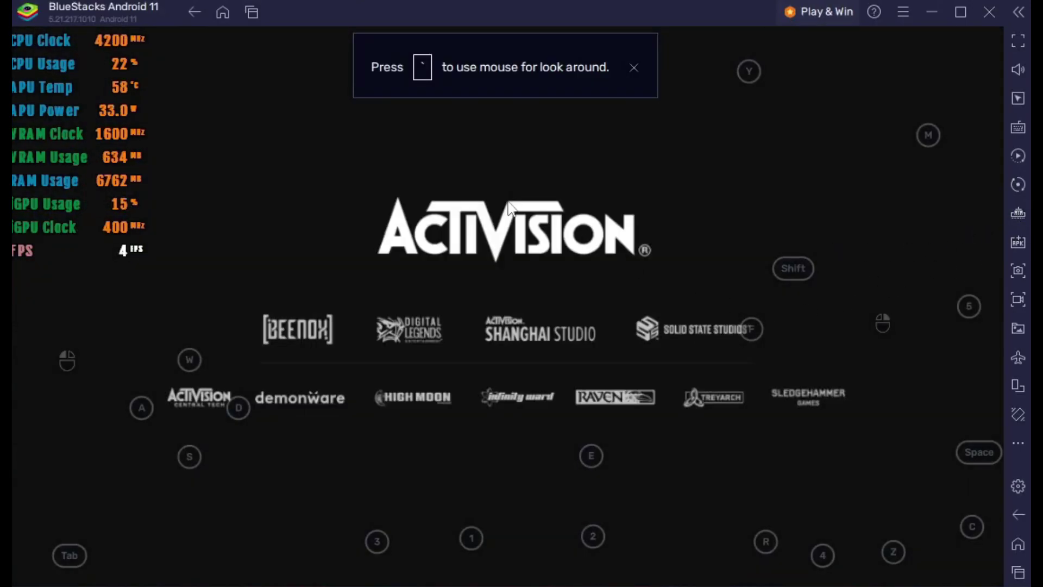
- Dismiss the look-around tip and briefly check the Android notification shade while the game loads
click(633, 68)
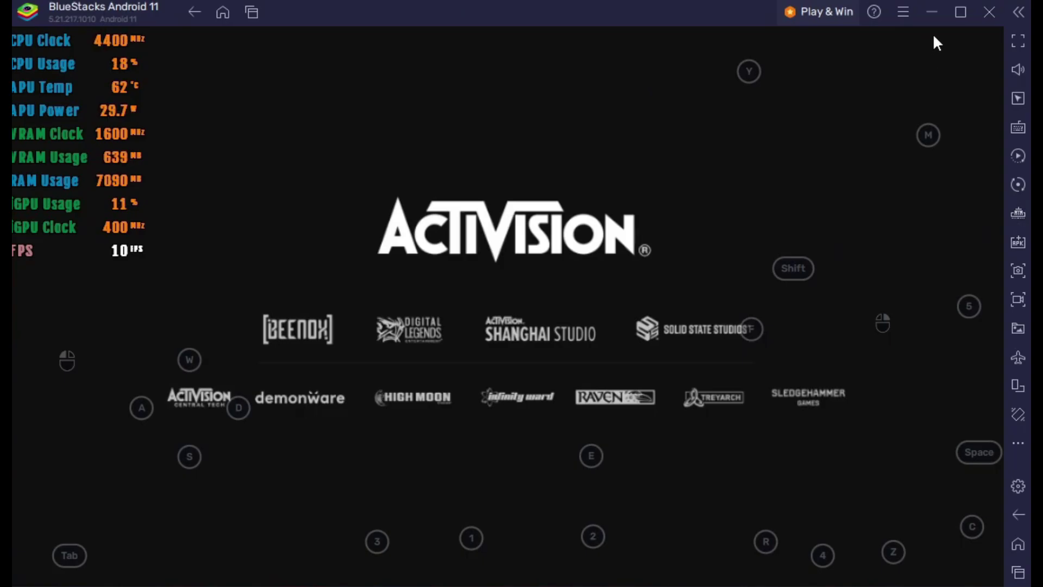
drag(420, 48, 463, 133)
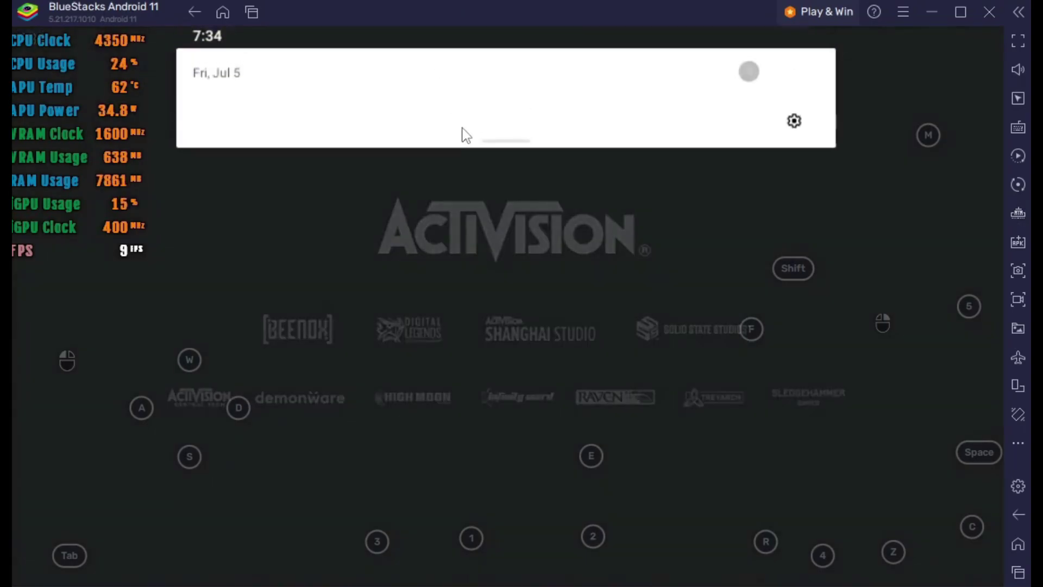
click(816, 483)
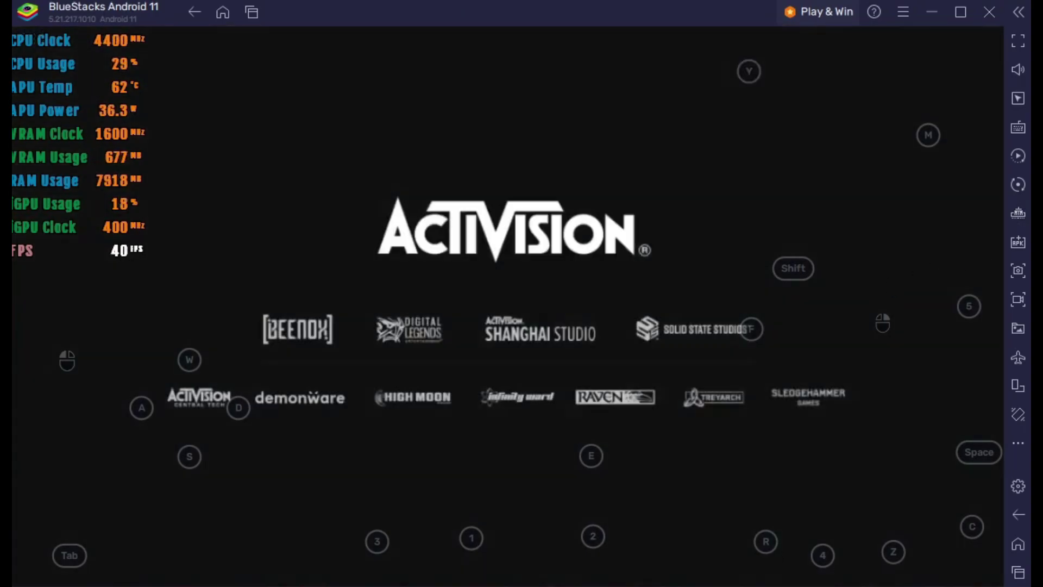